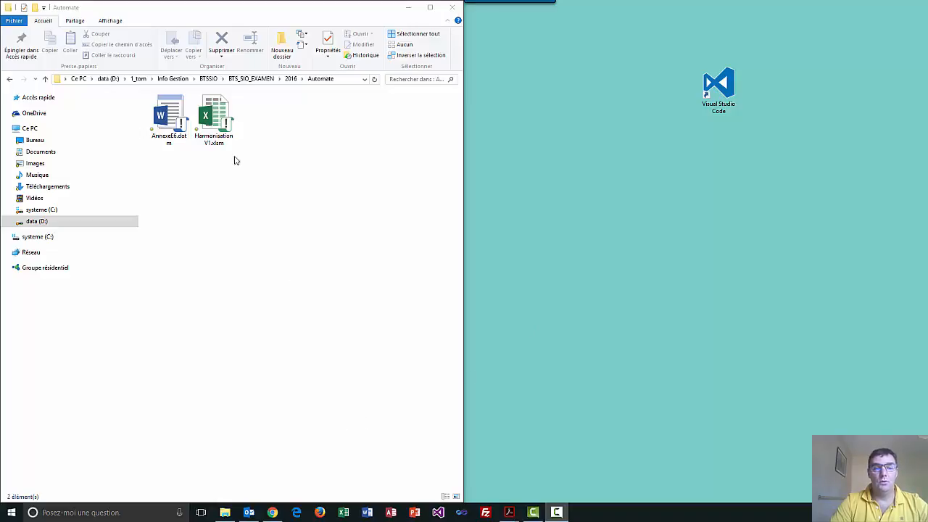
Open the HarmonisationV1.xlsm workbook and examine the candidate table, including the option, name and candidate number columns and the empty result area.
double_click(216, 127)
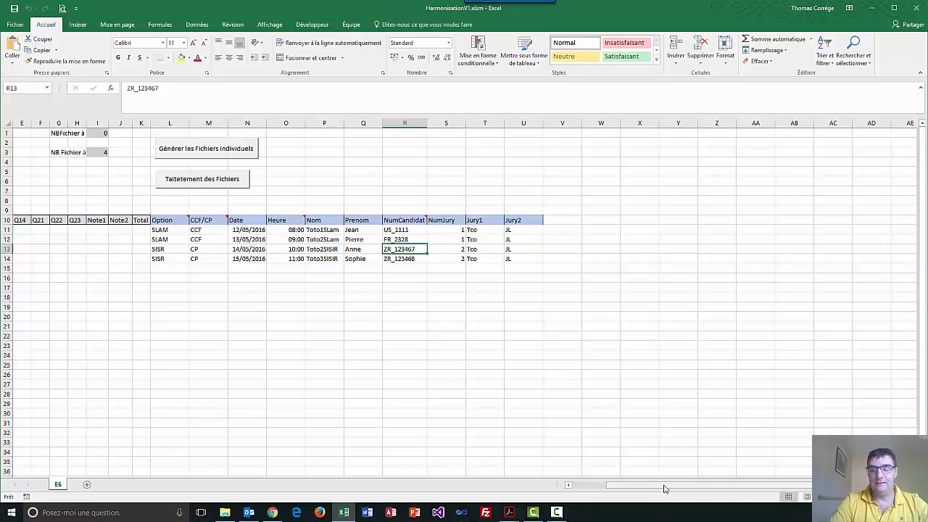
scroll(661, 489, "left", 3)
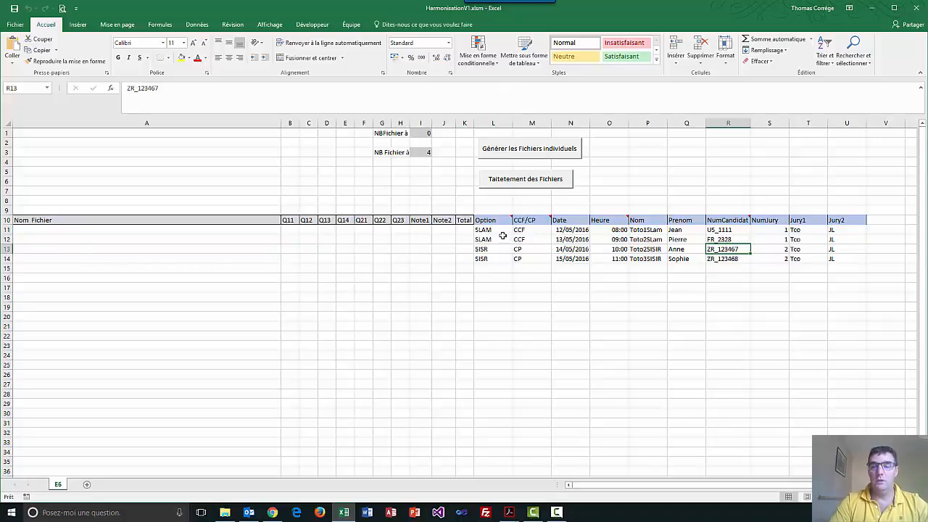
left_click_drag(502, 235, 841, 258)
left_click_drag(463, 238, 136, 256)
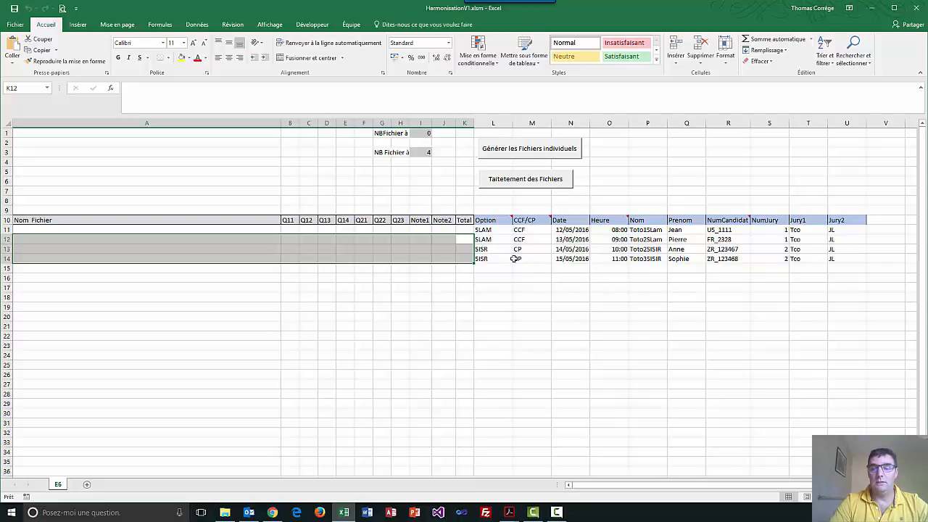
left_click_drag(485, 229, 484, 259)
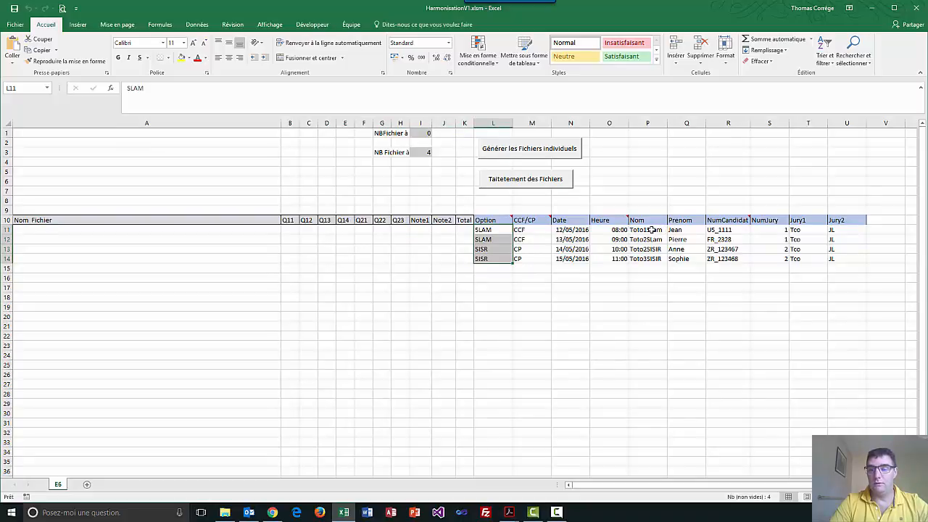
left_click_drag(651, 230, 696, 262)
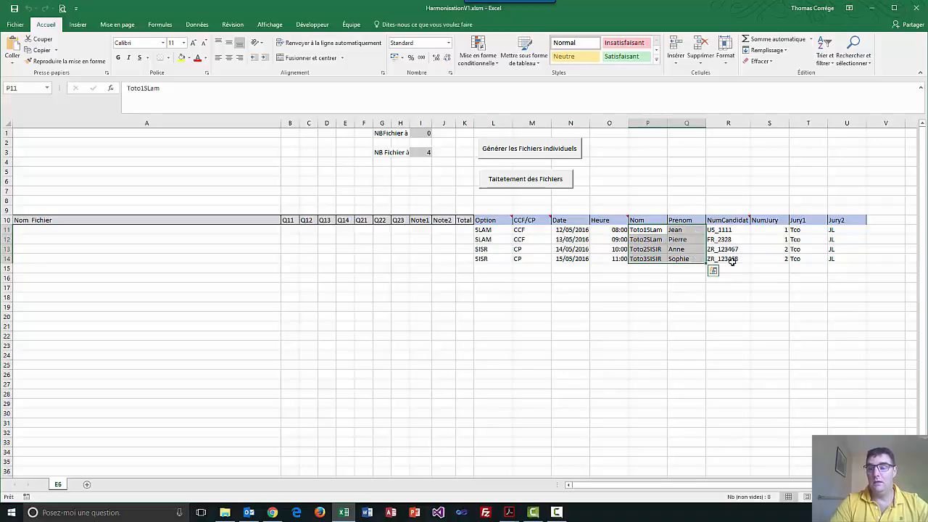
left_click_drag(734, 262, 729, 232)
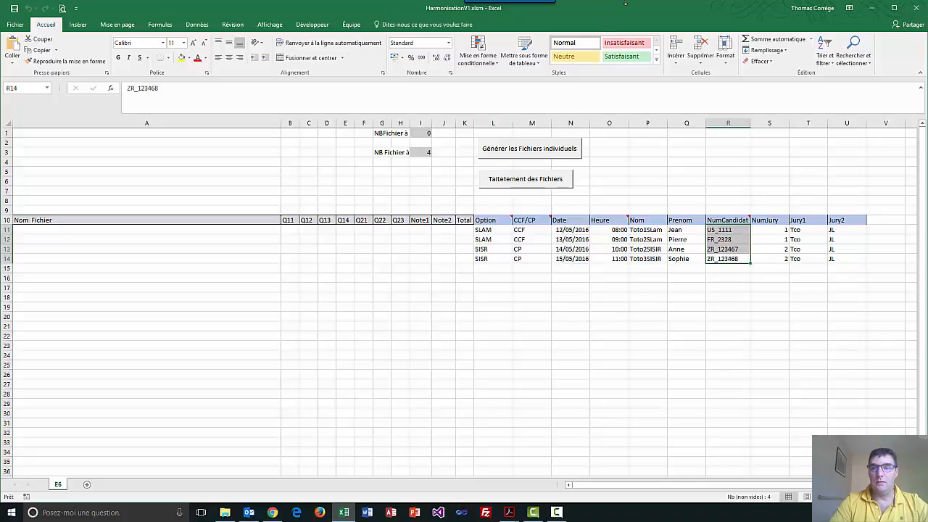
Place the workbook beside the Automate folder and generate the individual Word files for the listed candidates.
left_click_drag(627, 1, 636, 16)
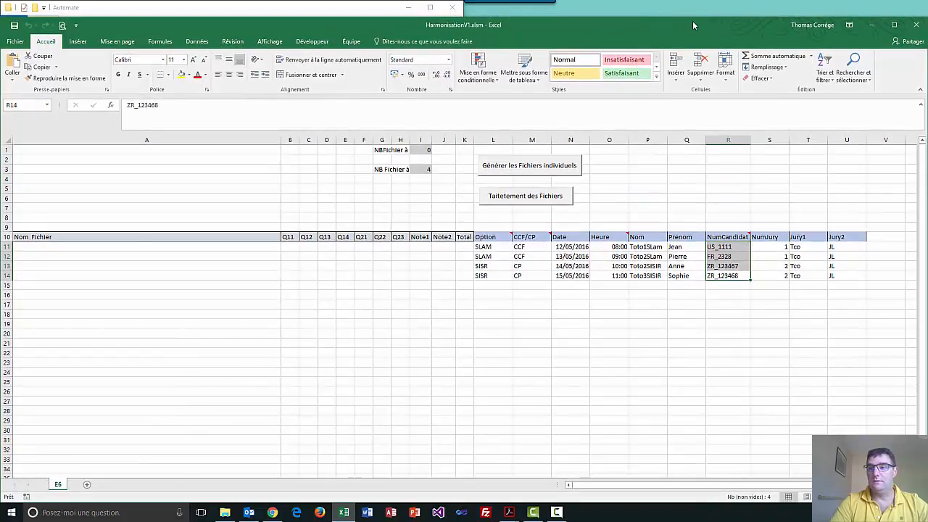
left_click_drag(692, 21, 927, 44)
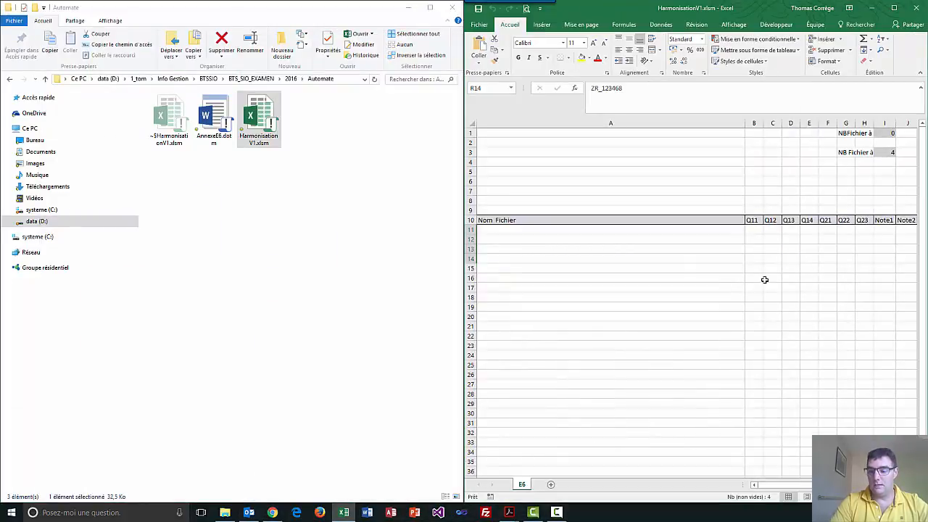
left_click_drag(795, 486, 835, 487)
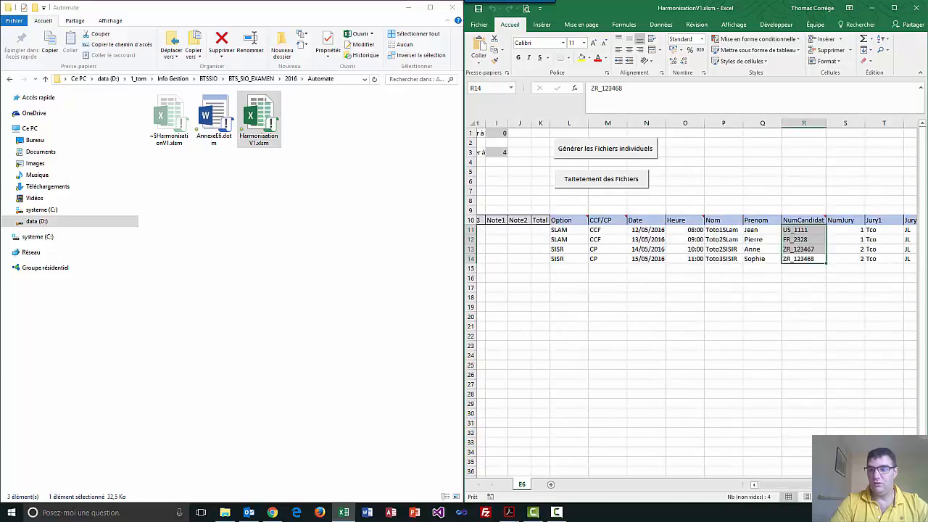
left_click(620, 149)
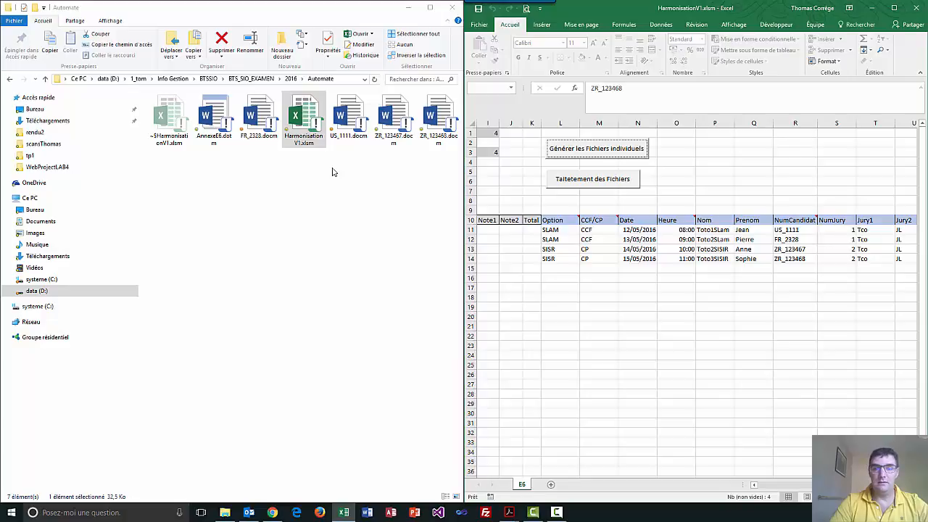
Open the generated Word evaluation form of the first listed candidate and view it at full window size.
double_click(352, 117)
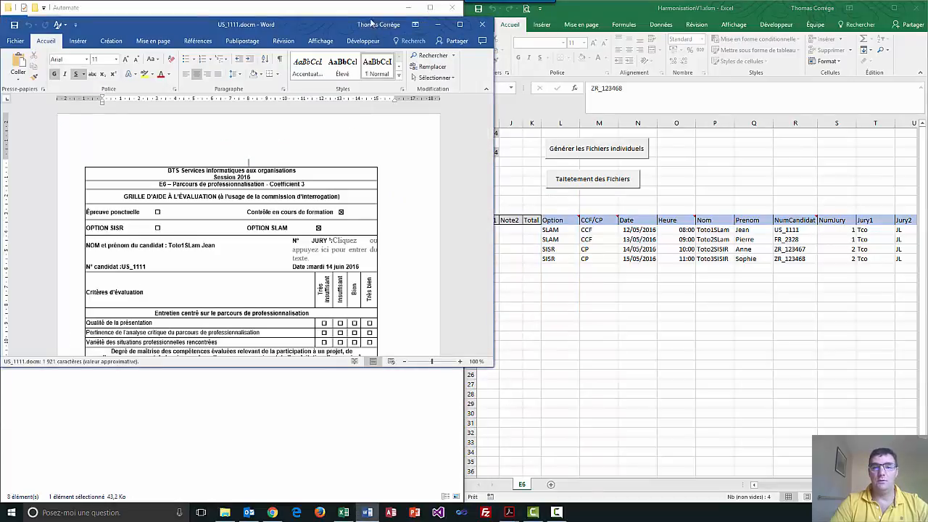
double_click(329, 29)
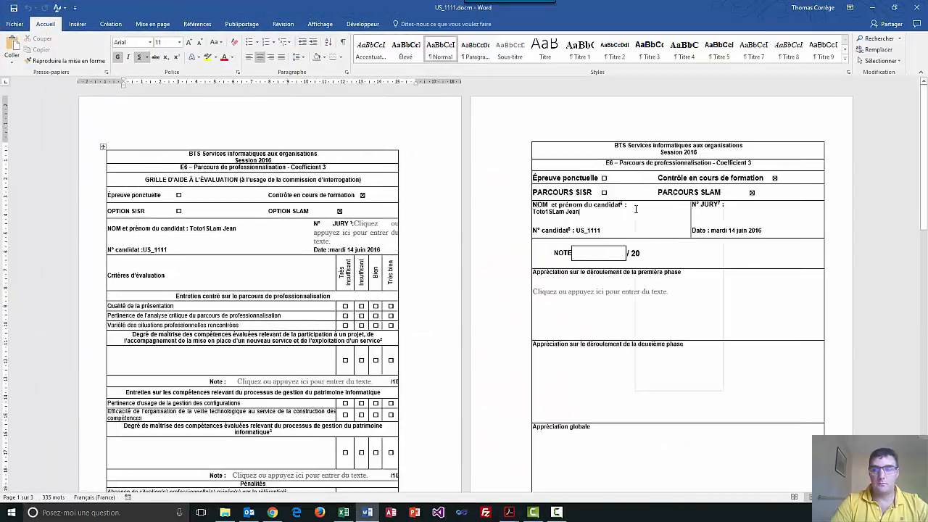
right_click(636, 211)
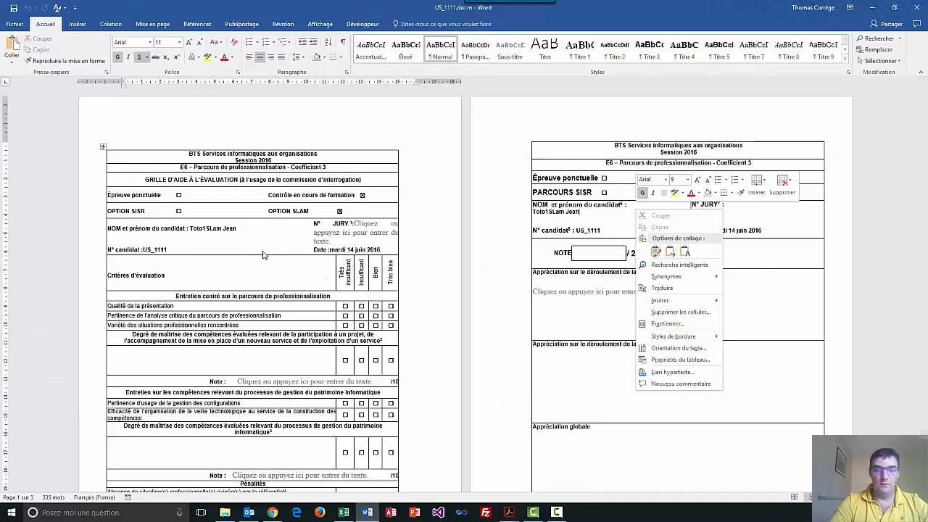
left_click(346, 309)
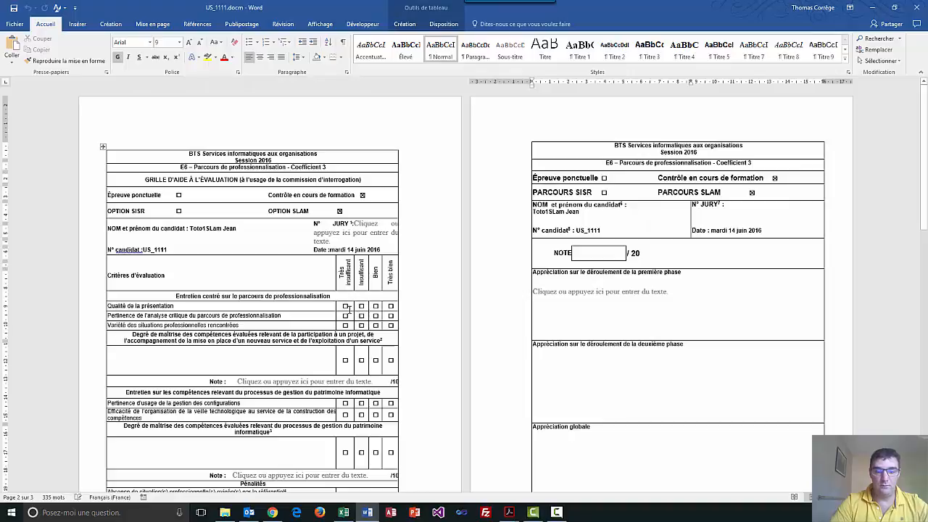
Rate the first interview section's four criteria, in order, Très insuffisant, Insuffisant, Bien and Très bien, and enter 6 as its note.
left_click(346, 307)
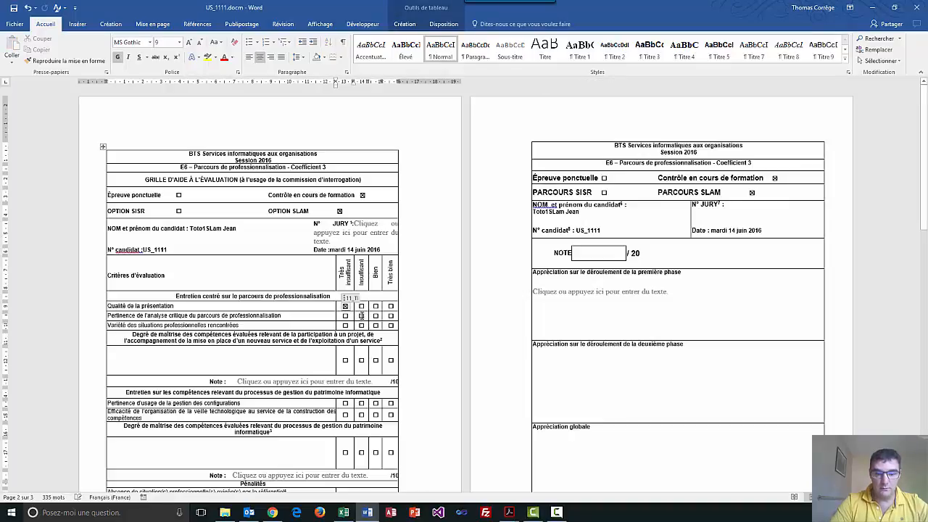
left_click(362, 317)
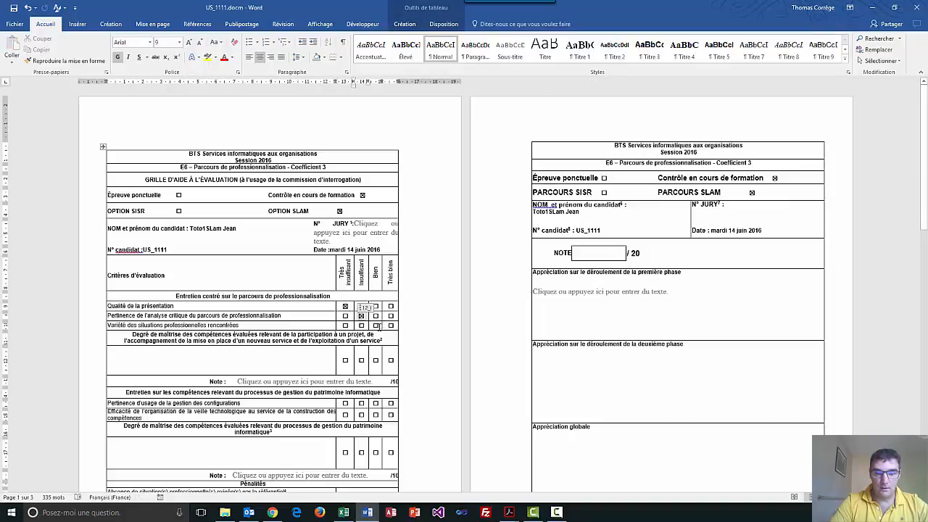
left_click(376, 325)
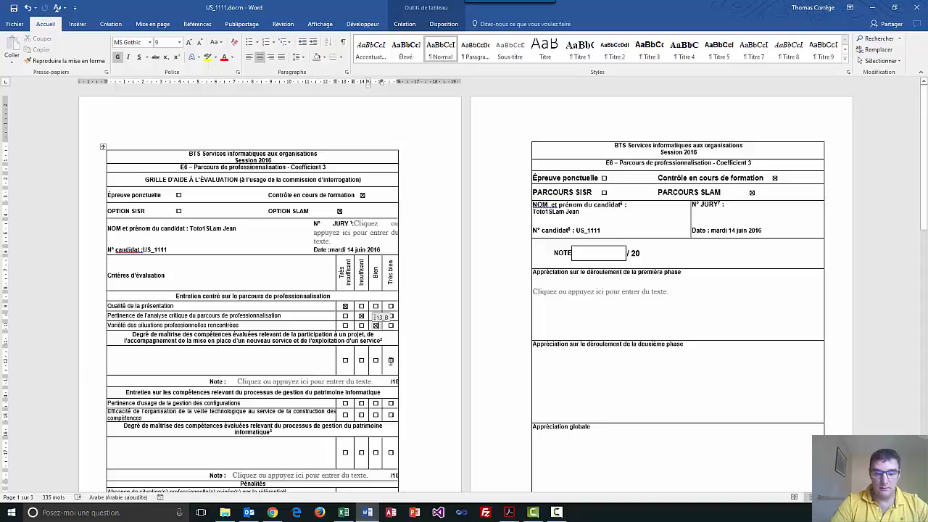
left_click(391, 360)
left_click(340, 382)
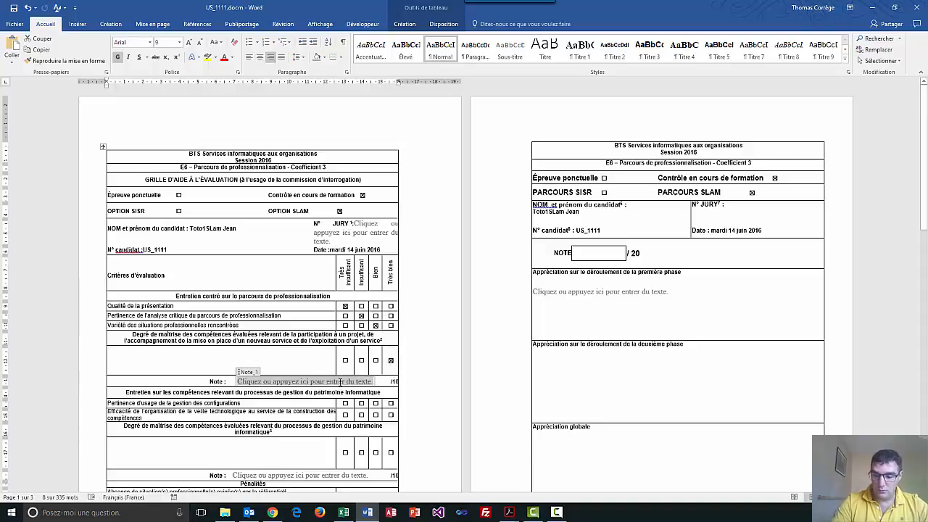
type("6")
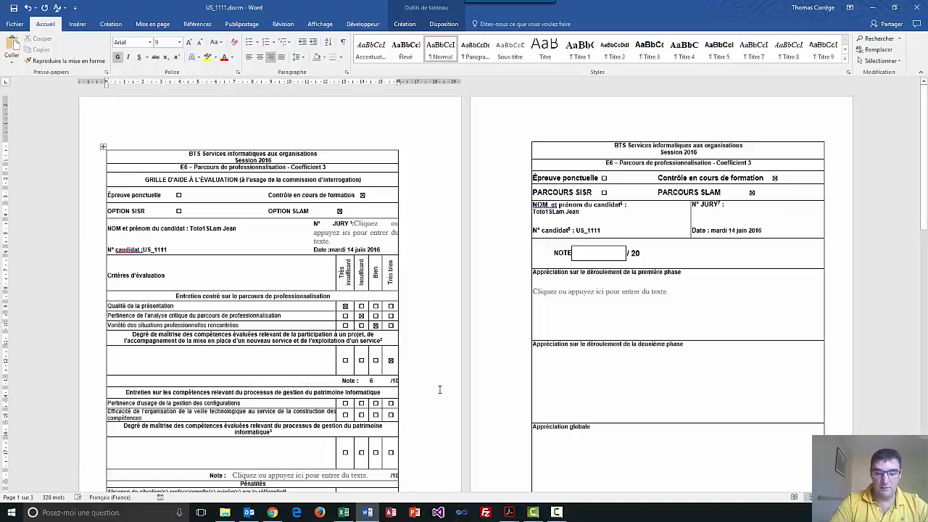
left_click(440, 391)
Rate the gestion du patrimoine informatique section's three criteria, in order, Très insuffisant, Insuffisant and Bien, and enter 6 as its note.
scroll(635, 189, "down", 4)
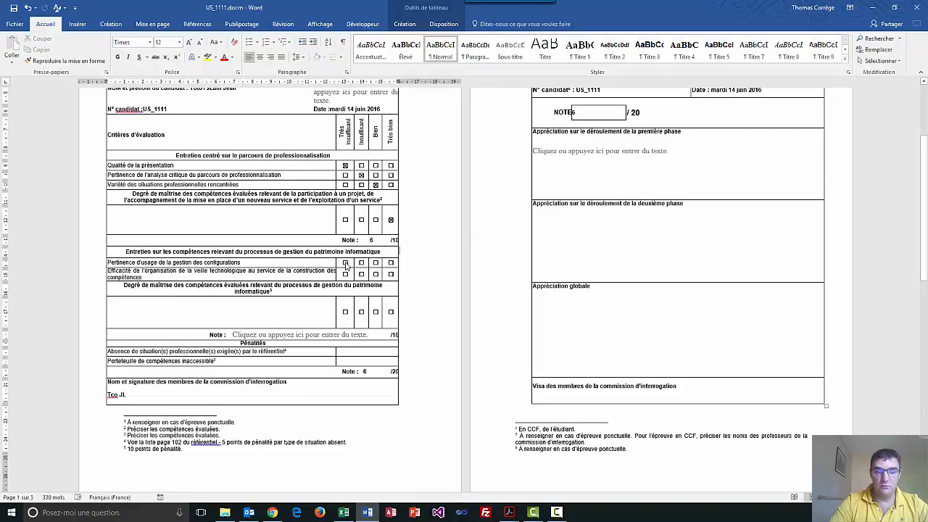
left_click(346, 264)
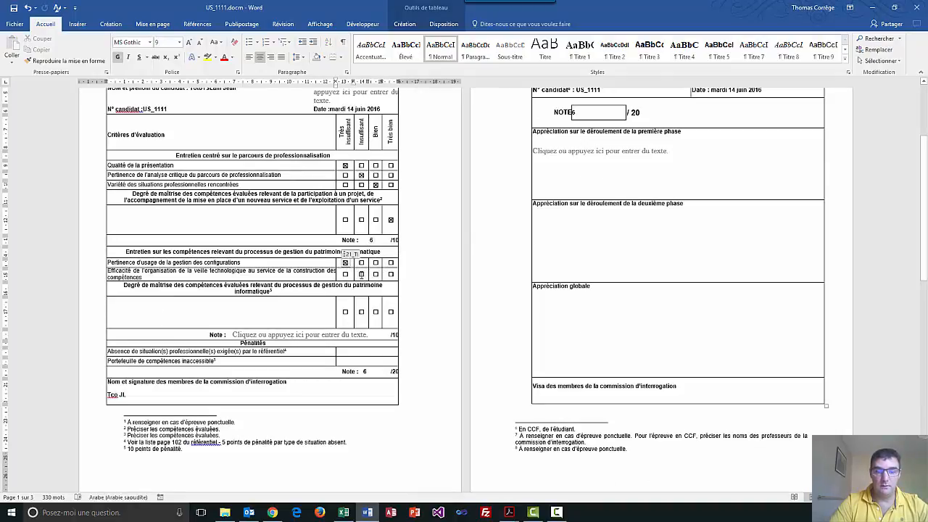
left_click(361, 274)
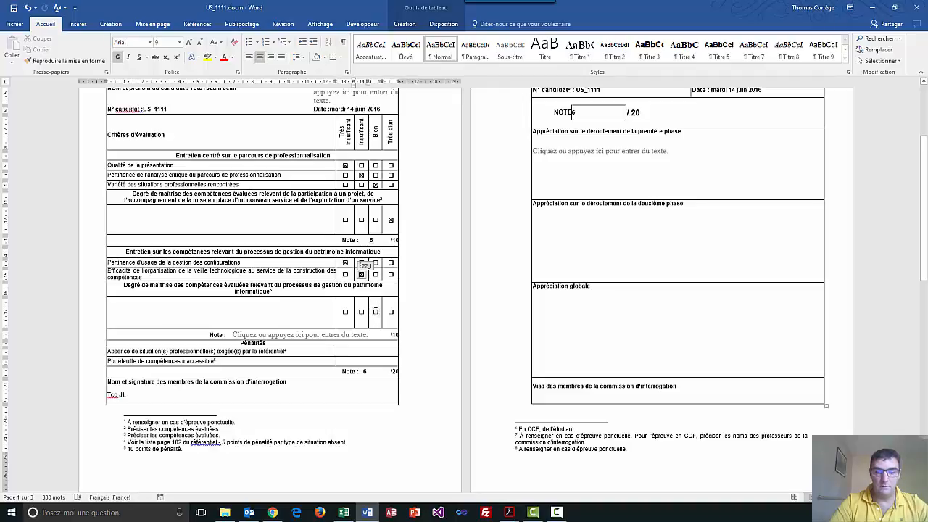
left_click(376, 311)
left_click(348, 333)
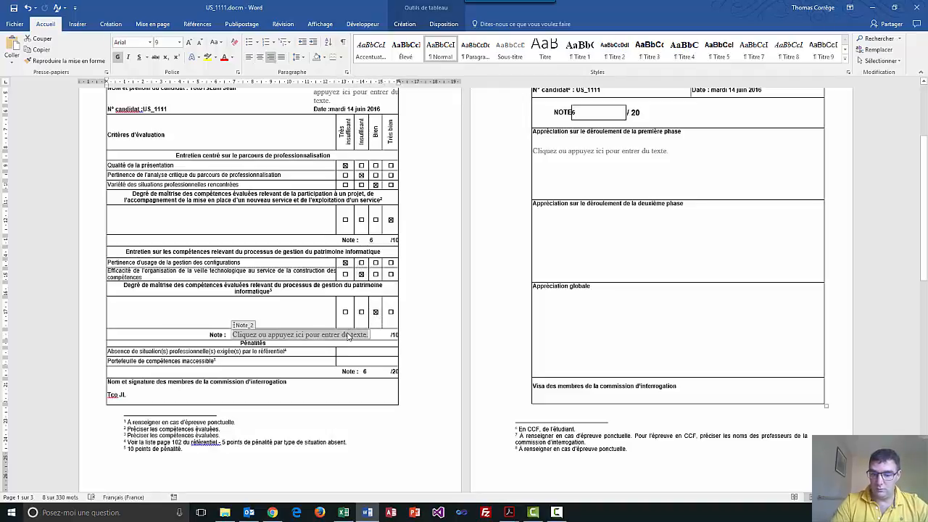
type("6")
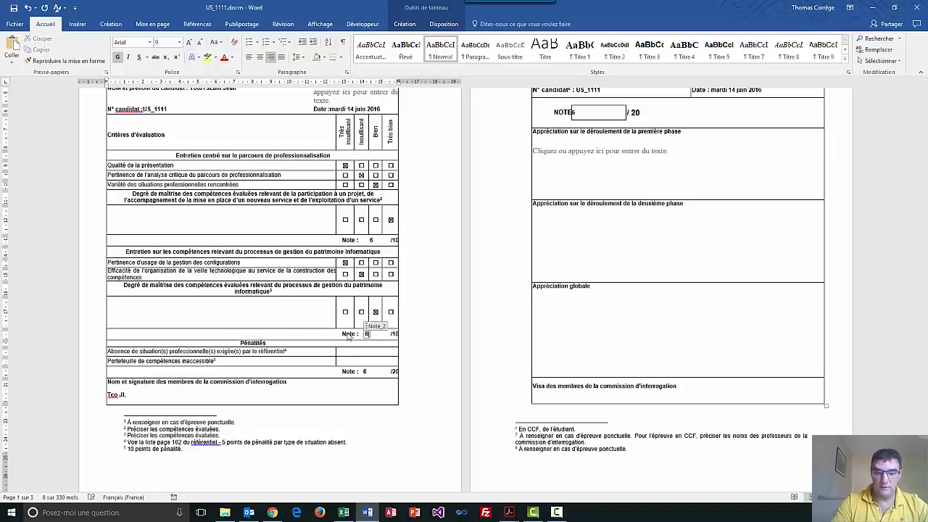
left_click(424, 282)
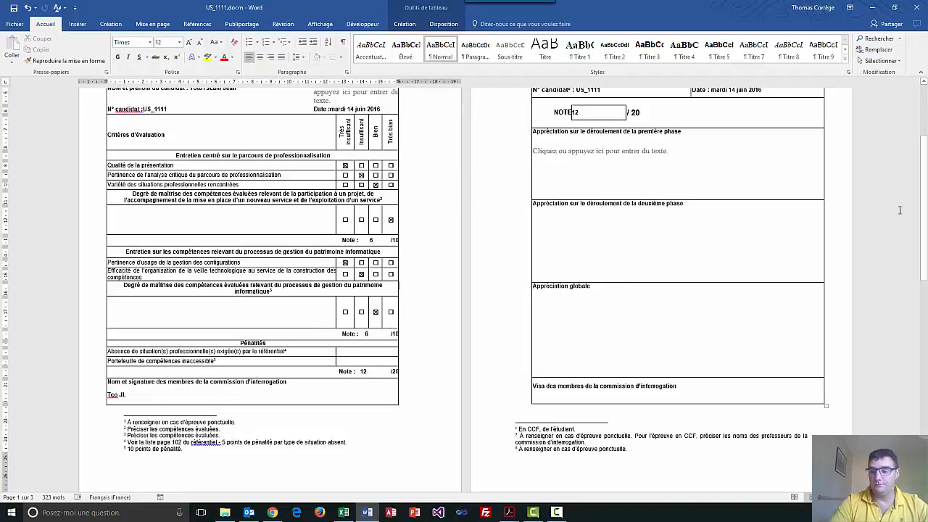
Check the candidate details and overall grade on the completed form, and close the document.
left_click_drag(924, 163, 925, 151)
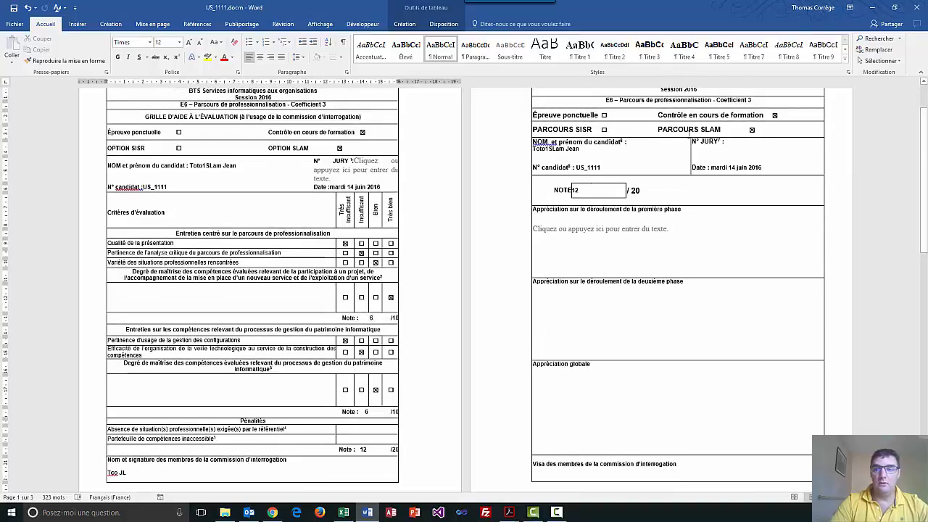
left_click_drag(534, 148, 583, 149)
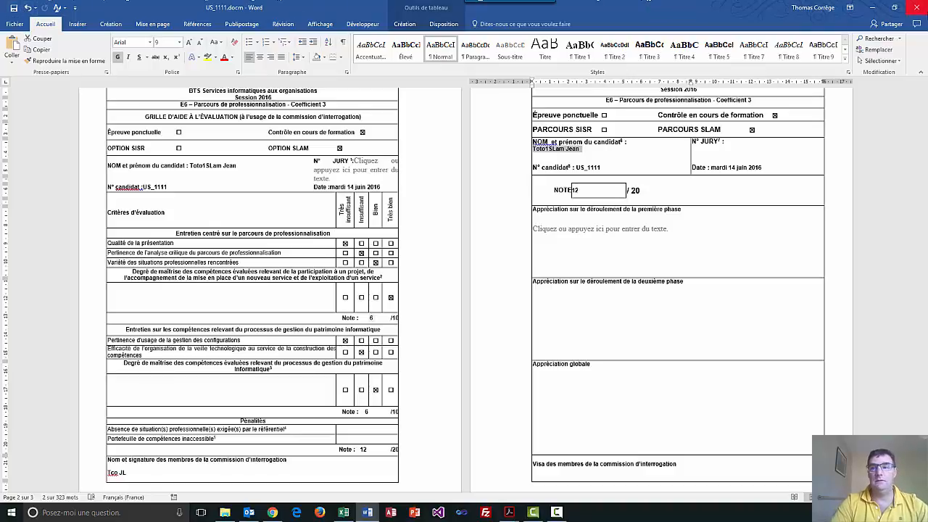
left_click(917, 15)
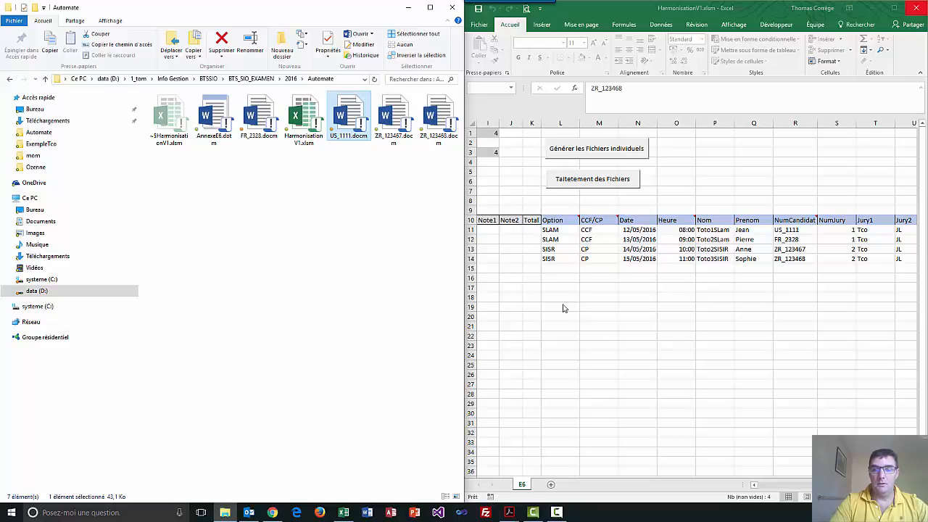
Return to the workbook and examine the generated file paths, candidate numbers, Q11 to Q23 criteria columns, and Note1, Note2 and Total columns.
double_click(637, 8)
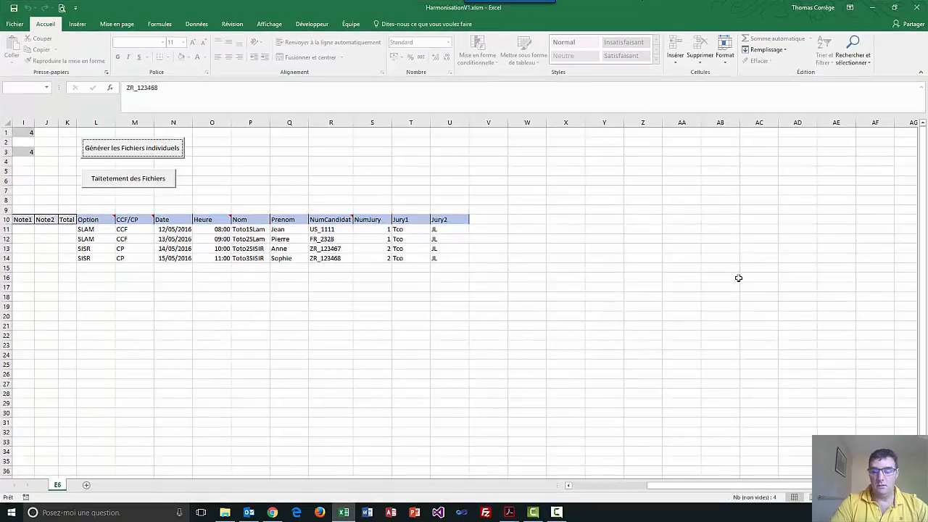
left_click_drag(734, 486, 616, 493)
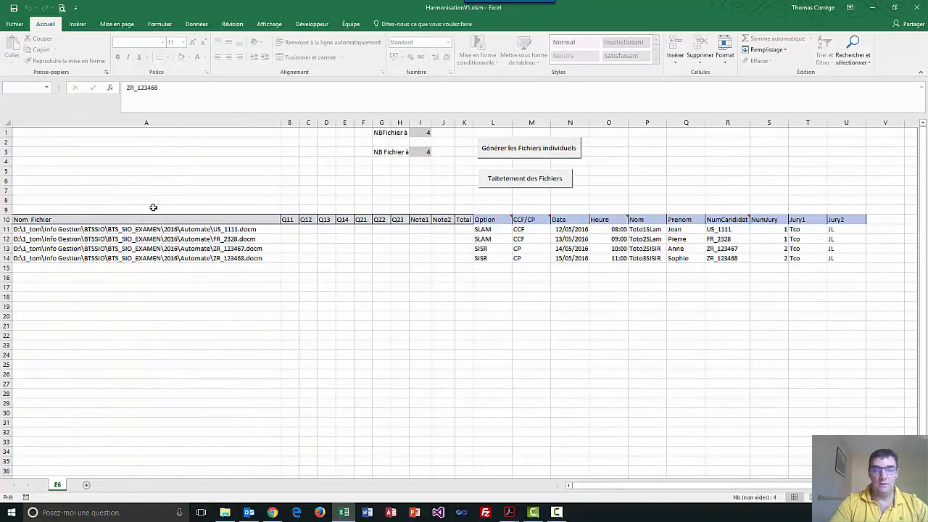
left_click_drag(144, 230, 140, 258)
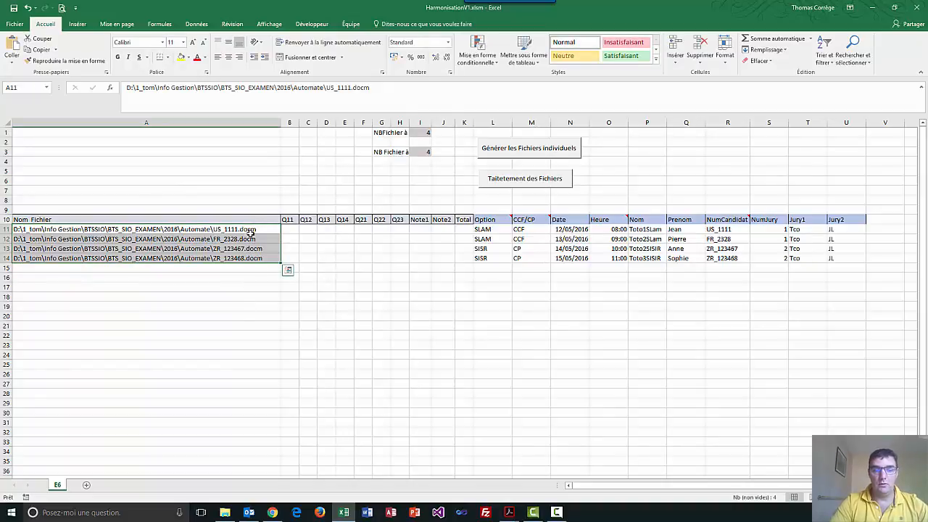
left_click_drag(731, 230, 727, 258)
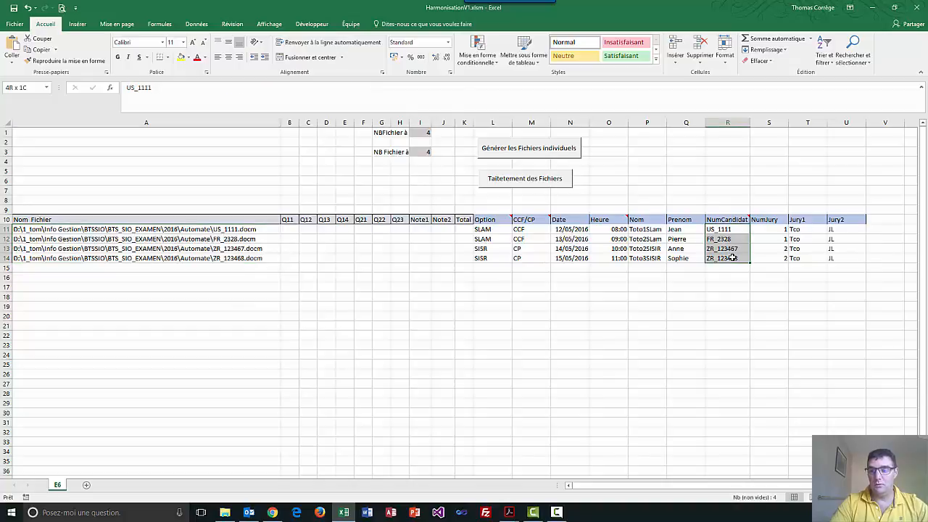
left_click(510, 287)
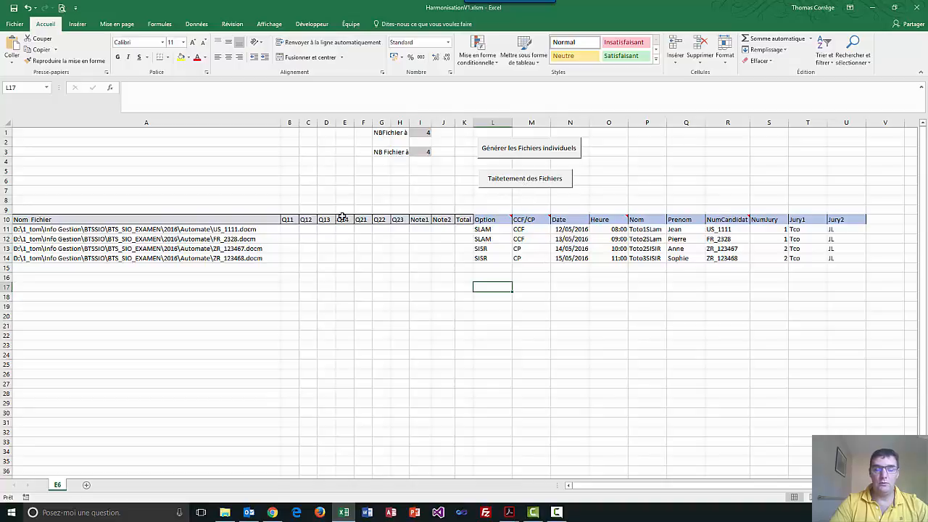
left_click_drag(290, 220, 401, 244)
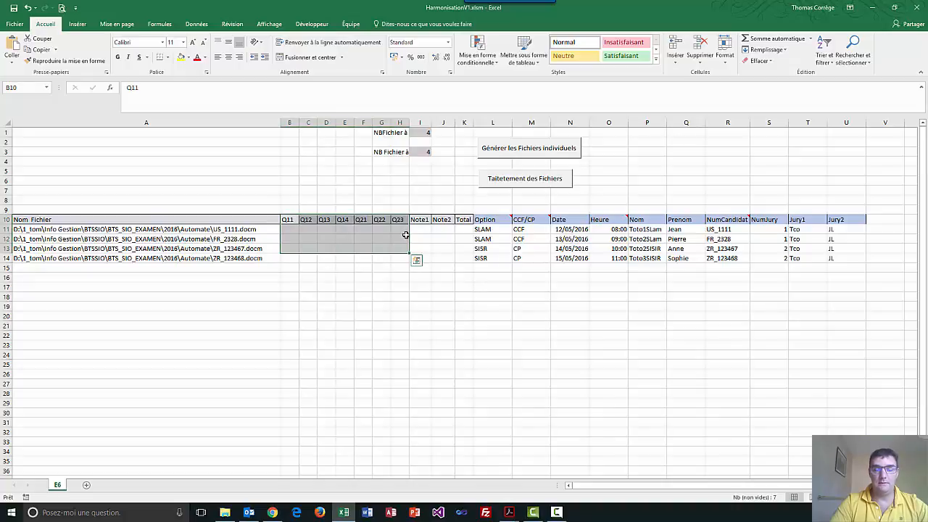
left_click_drag(420, 229, 468, 259)
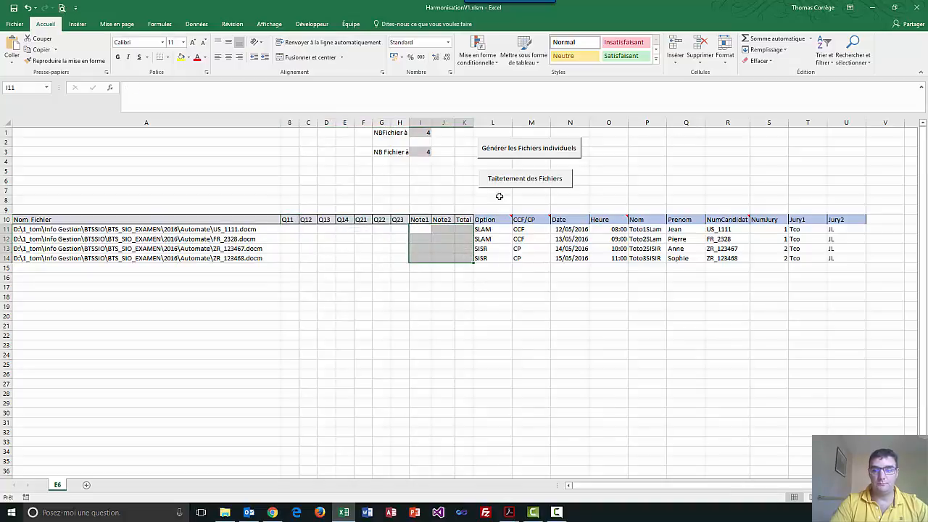
left_click(686, 232)
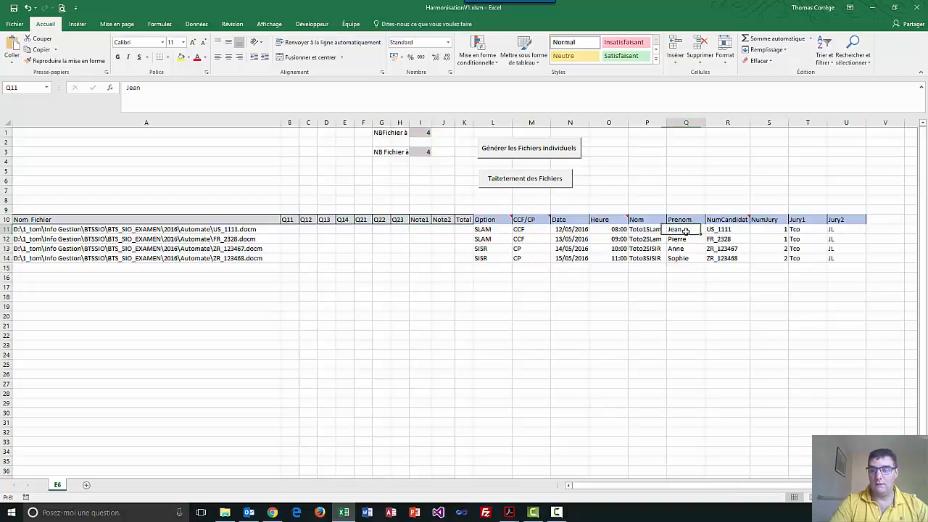
Process the candidate files to import their ratings and notes, and check the first candidate's Q22, Q23, Note1, Note2 and Total cells.
left_click(519, 183)
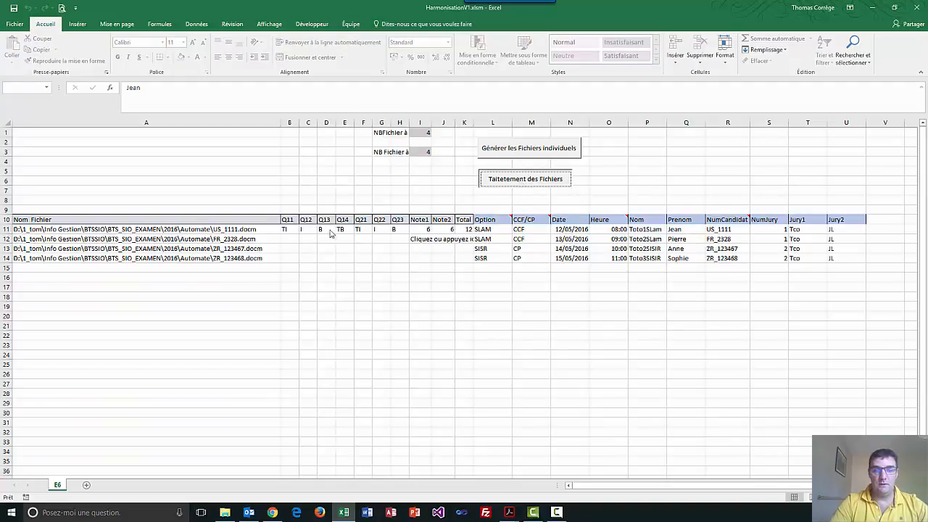
left_click(379, 233)
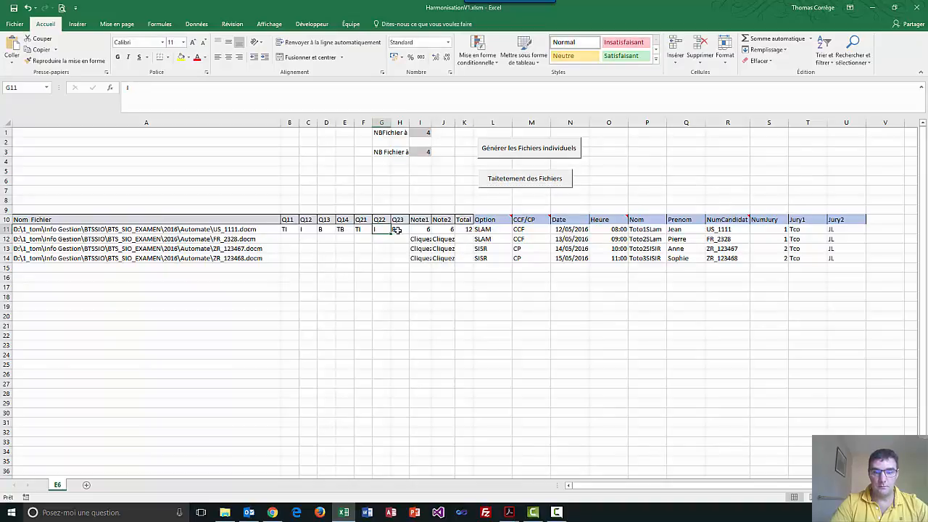
left_click(397, 231)
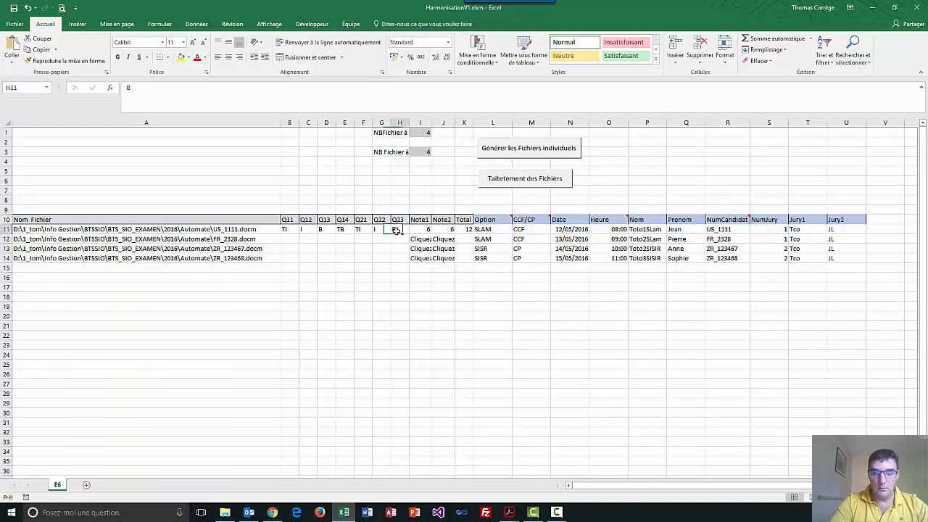
left_click_drag(417, 230, 467, 229)
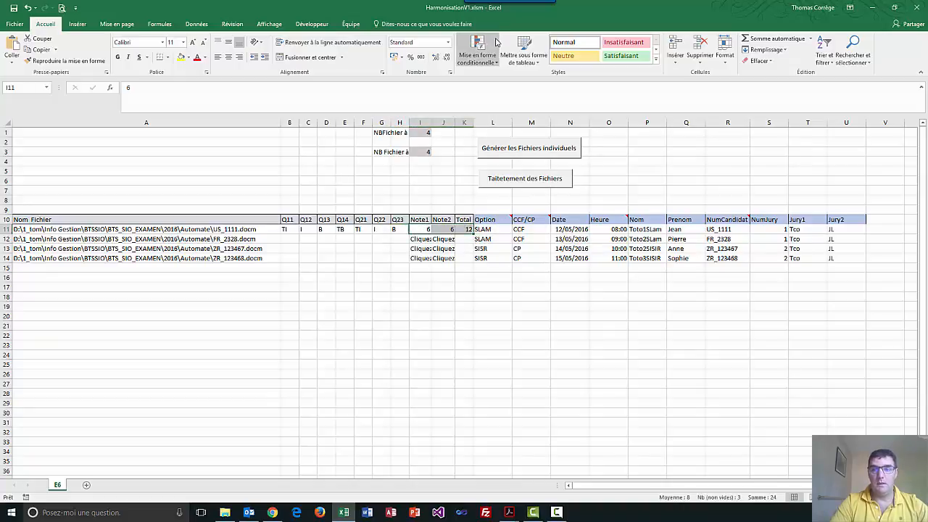